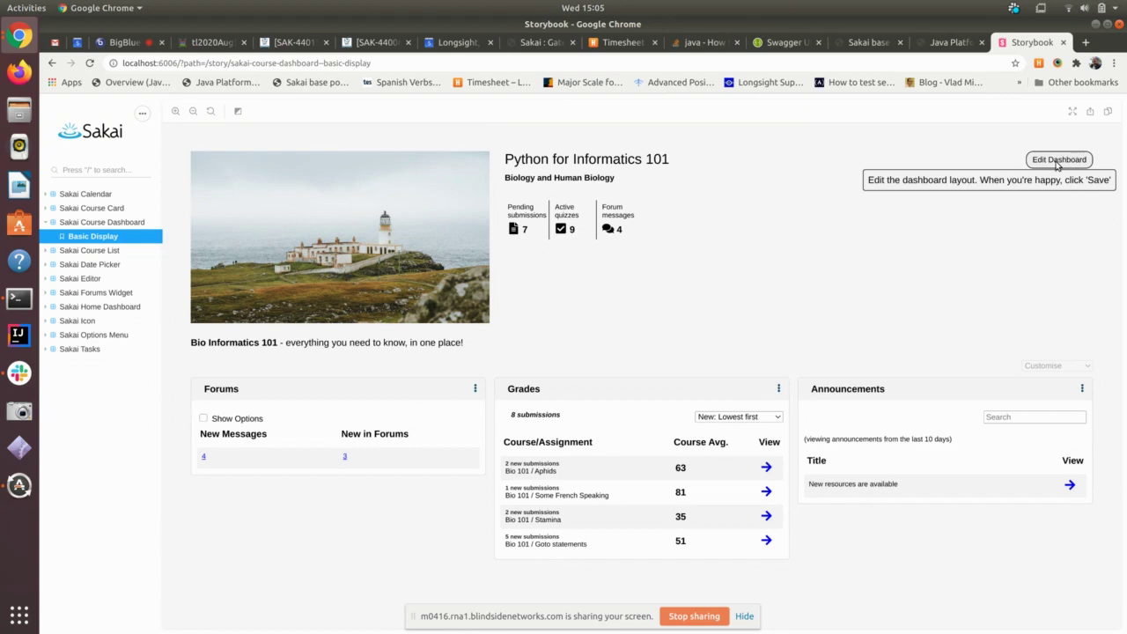
# Start editing the course dashboard and insert blank lines and the text "sadfsadfsadfsadfasdf" before "ace!" in the course description.
pyautogui.click(1062, 161)
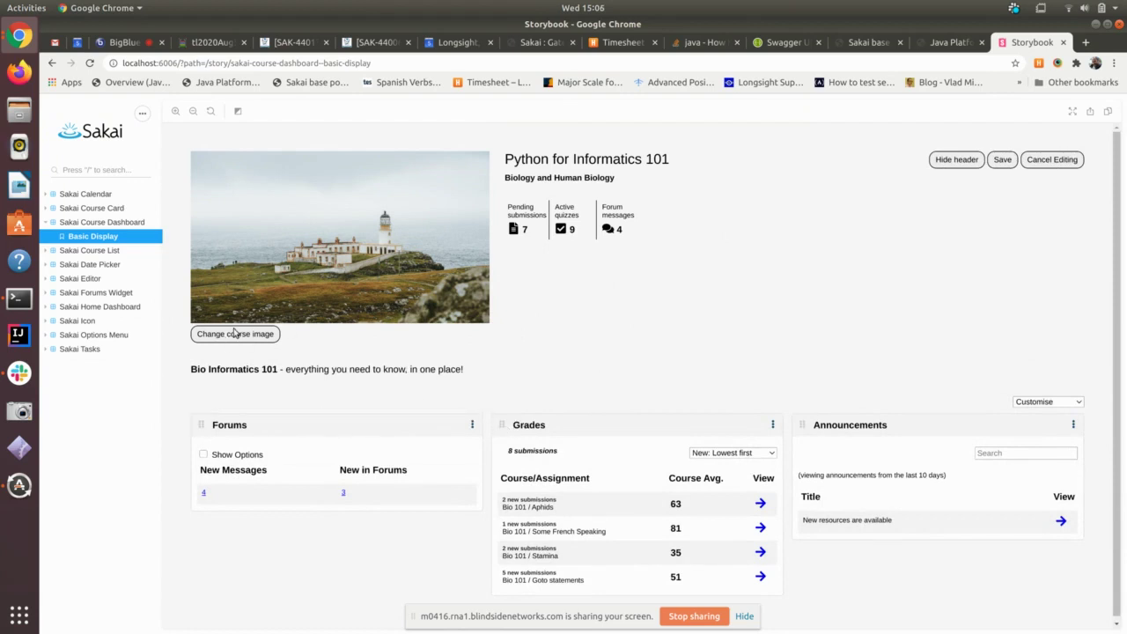
pyautogui.click(297, 371)
pyautogui.press('End')
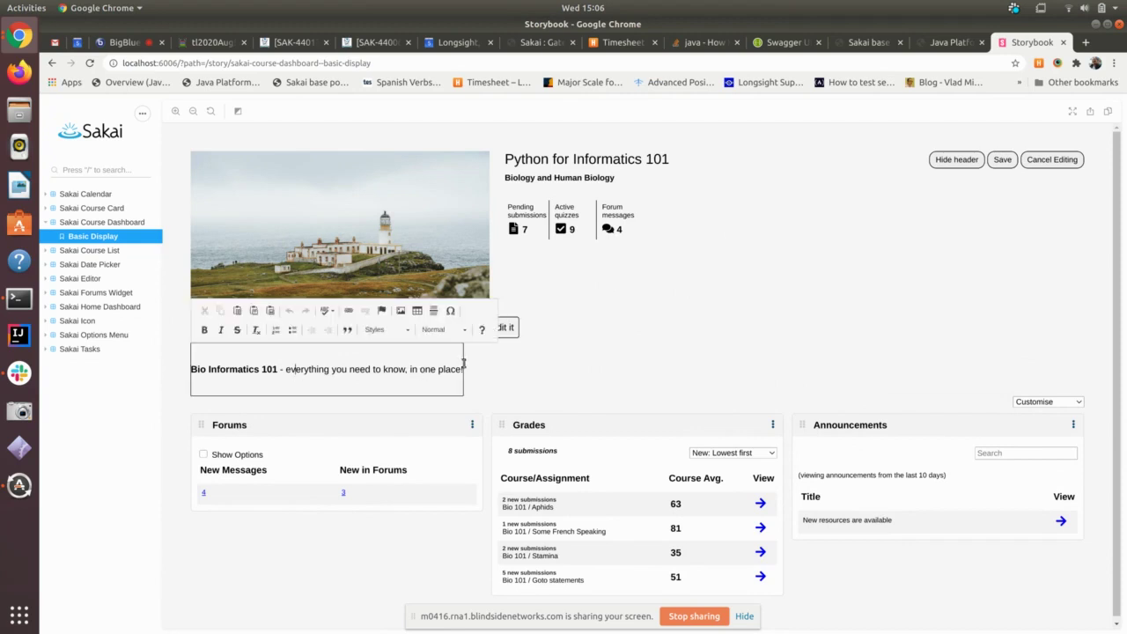
pyautogui.click(446, 369)
pyautogui.press('Return')
pyautogui.press('Return')
pyautogui.press('Return')
pyautogui.write('sadfsadfsadfsadfasdf')
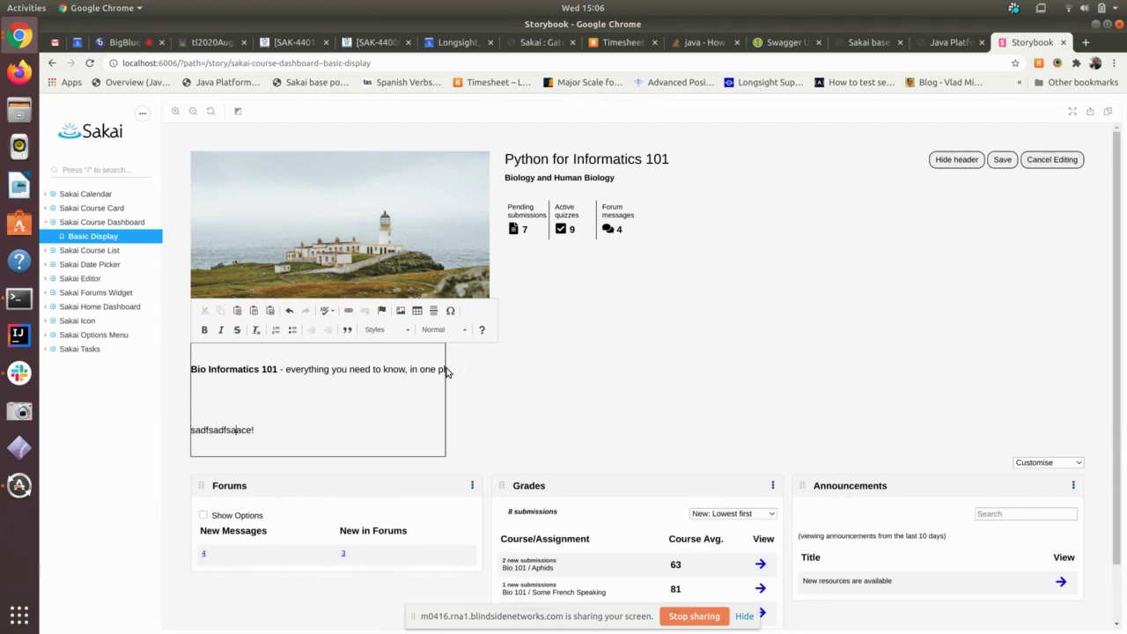
pyautogui.click(540, 360)
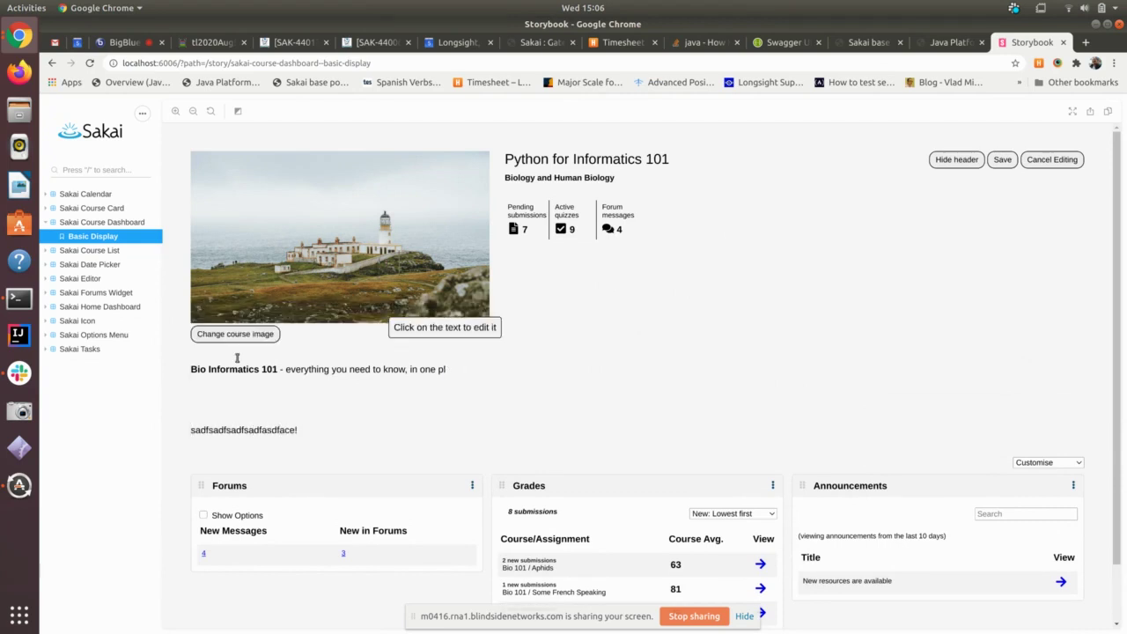
pyautogui.click(282, 378)
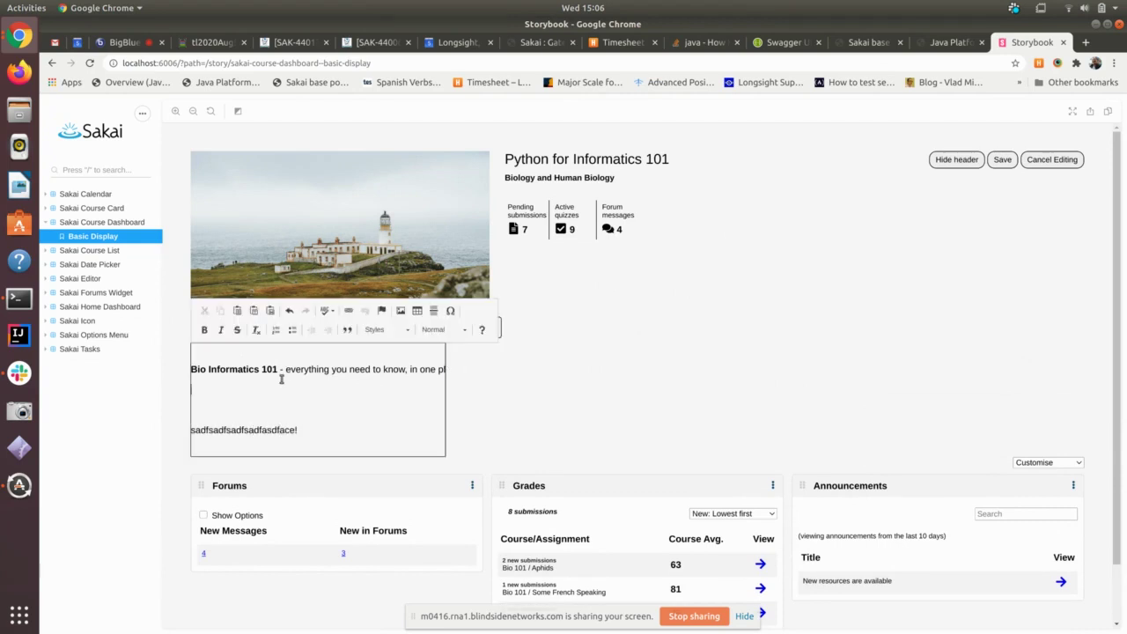
pyautogui.click(634, 384)
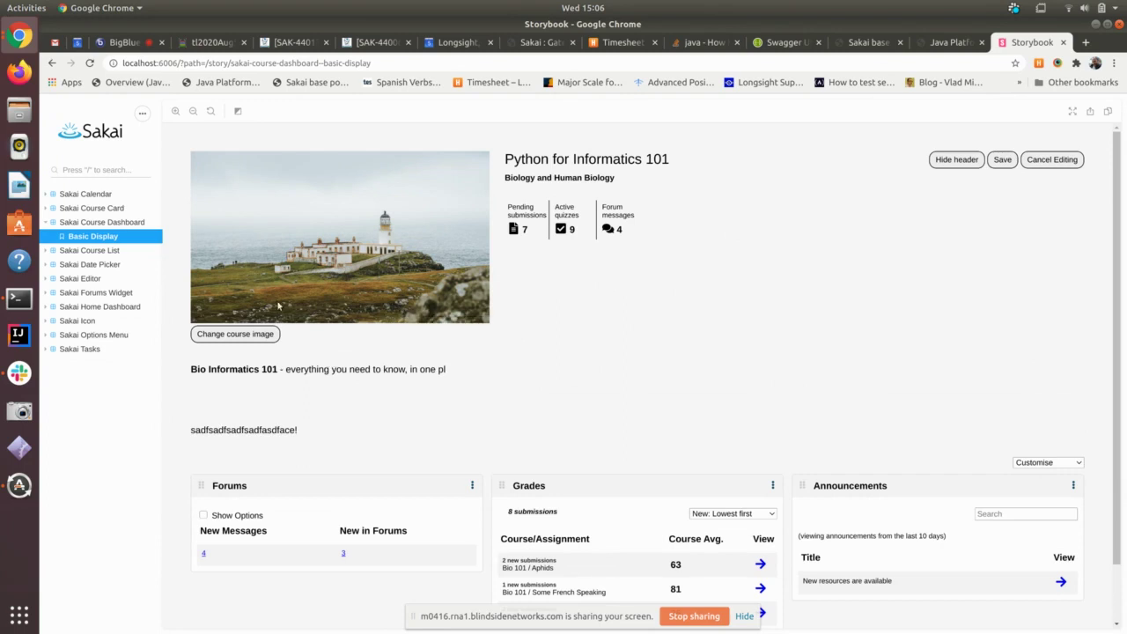
# Change the course image by zooming in three times and panning right twice, and save the dashboard.
pyautogui.click(243, 334)
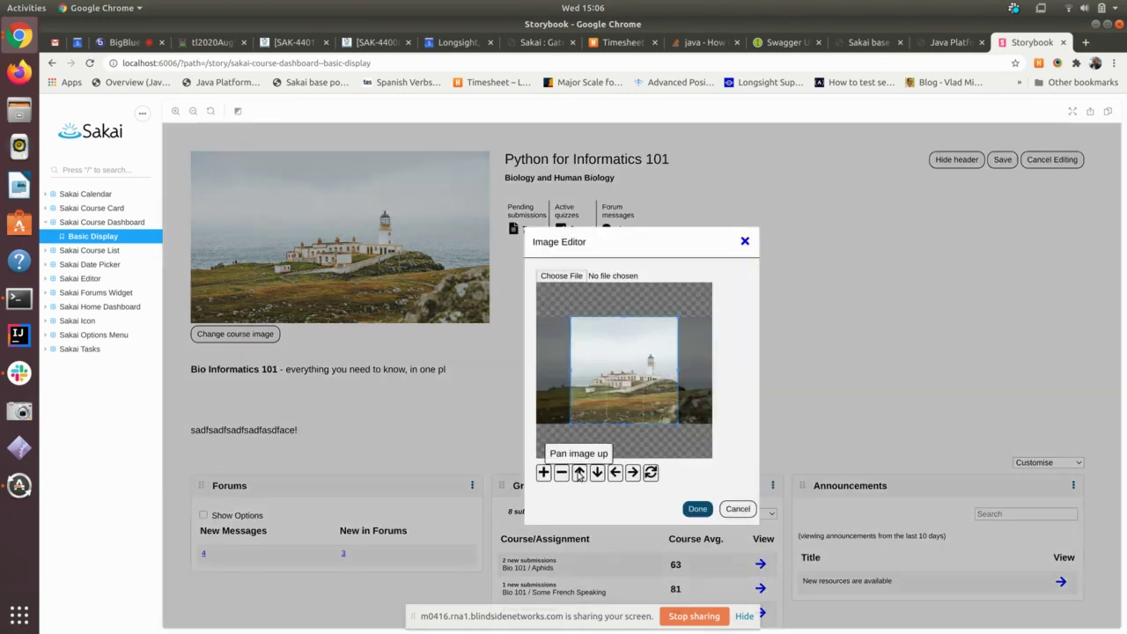
pyautogui.click(543, 476)
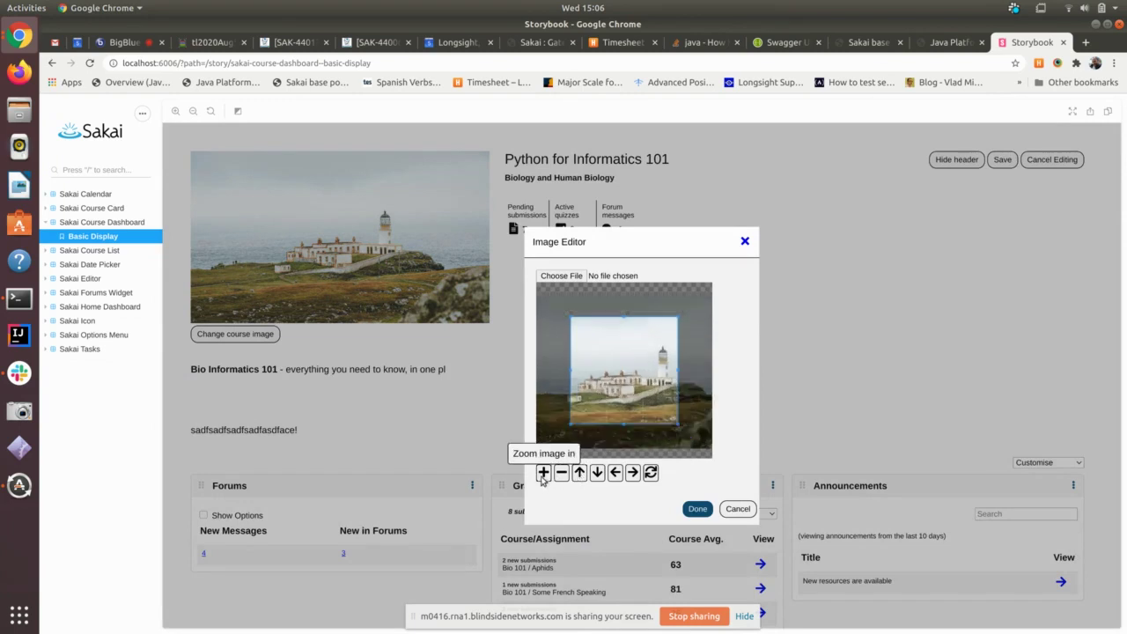
pyautogui.click(543, 476)
pyautogui.click(543, 476)
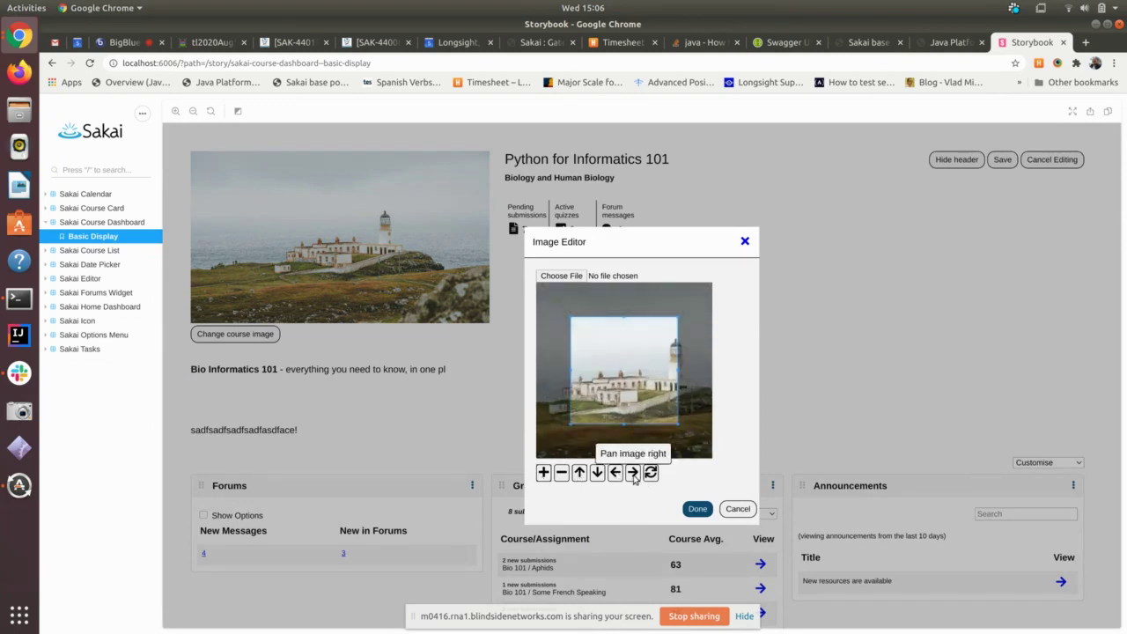
pyautogui.click(633, 476)
pyautogui.click(633, 476)
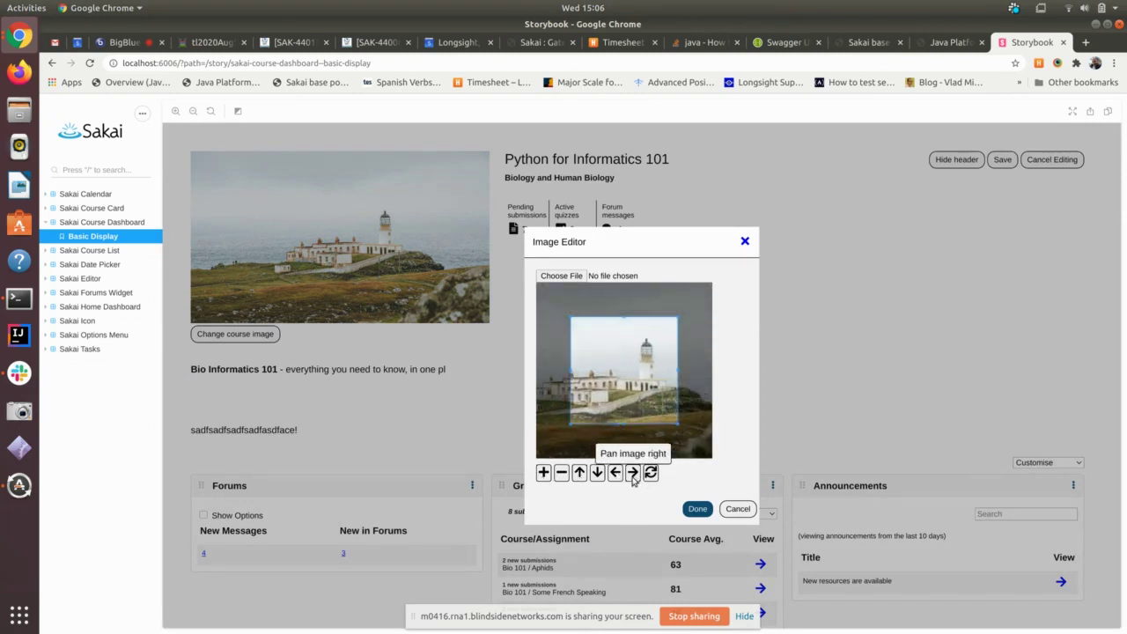
pyautogui.click(697, 509)
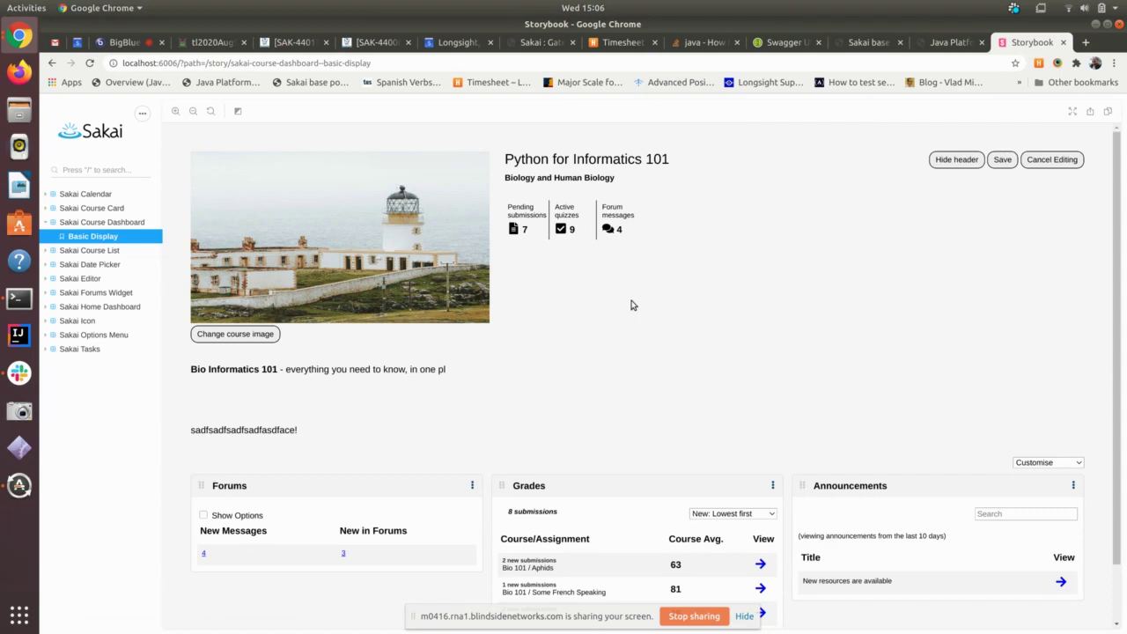
pyautogui.click(1003, 164)
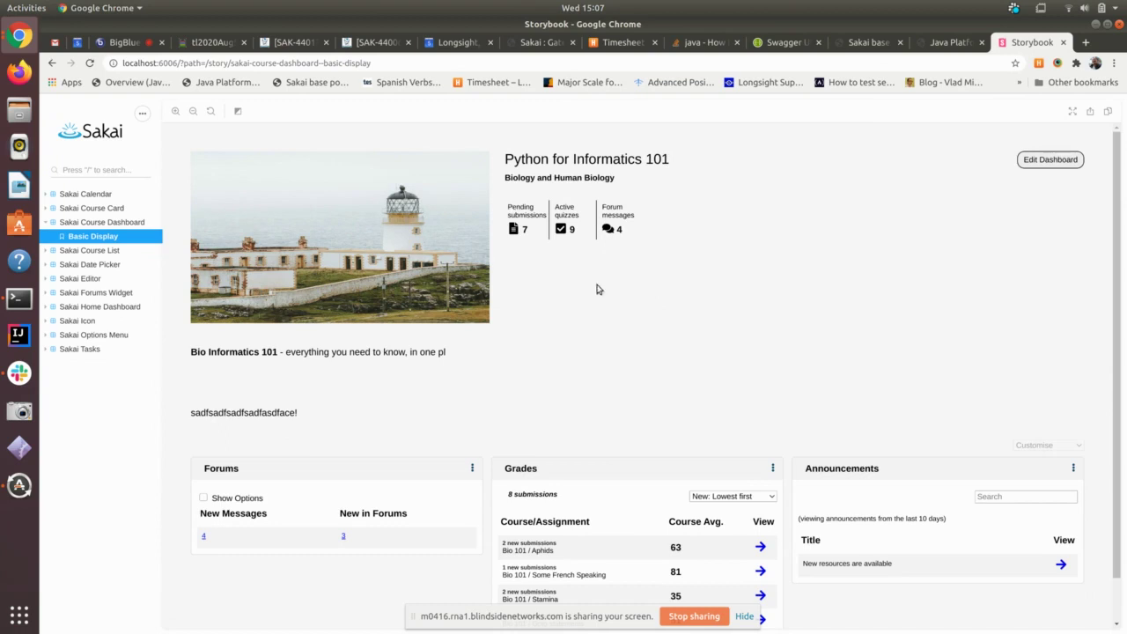
# Reopen the course dashboard for editing, hide its header, and check that the description text can be edited.
pyautogui.click(1050, 161)
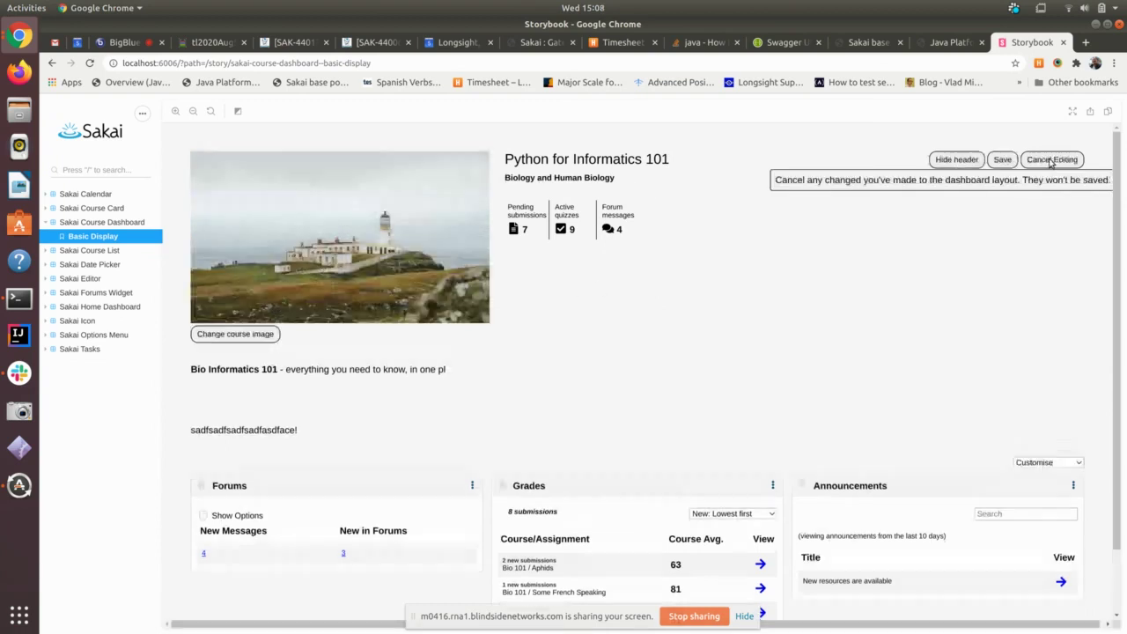
pyautogui.click(955, 161)
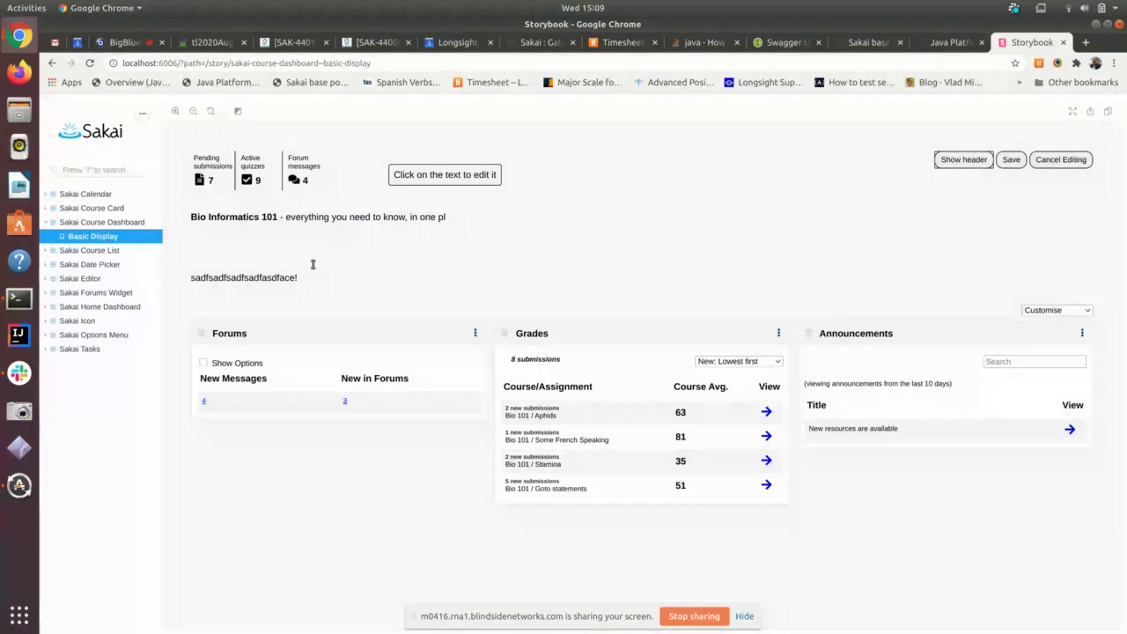
pyautogui.click(265, 216)
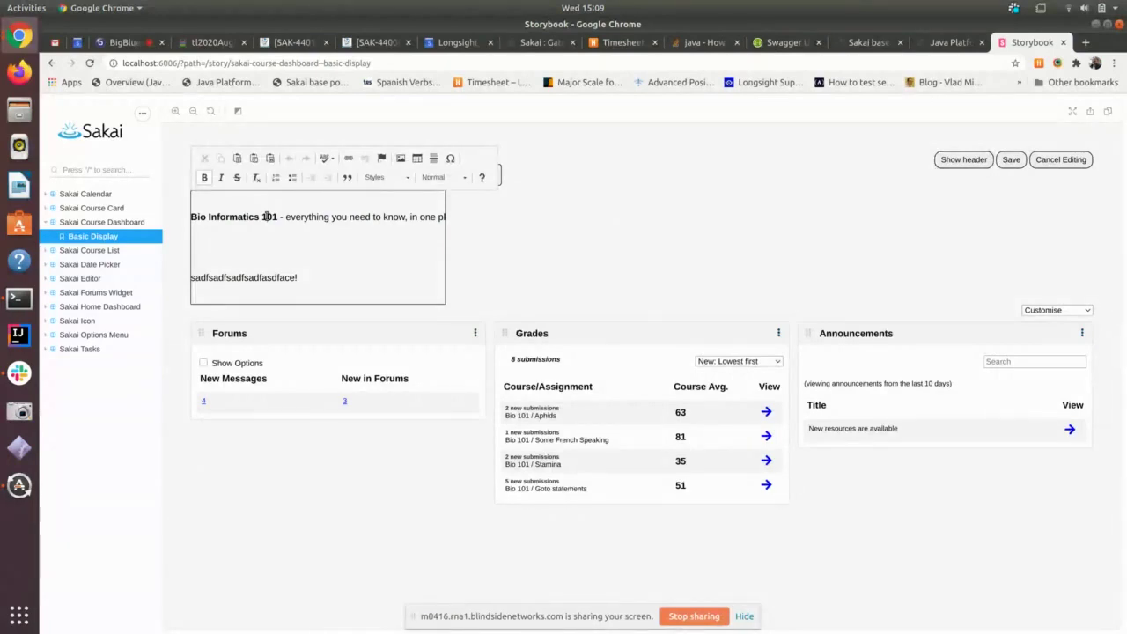
pyautogui.click(582, 237)
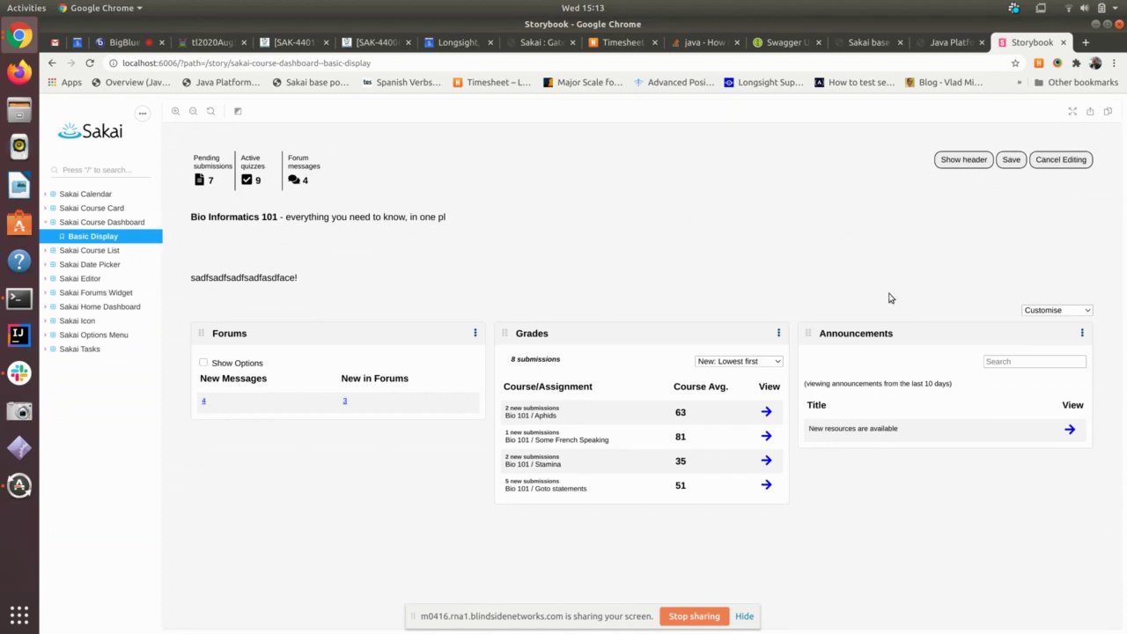
# Add the Calendar widget to the course dashboard and look over the new widget layout.
pyautogui.click(1063, 316)
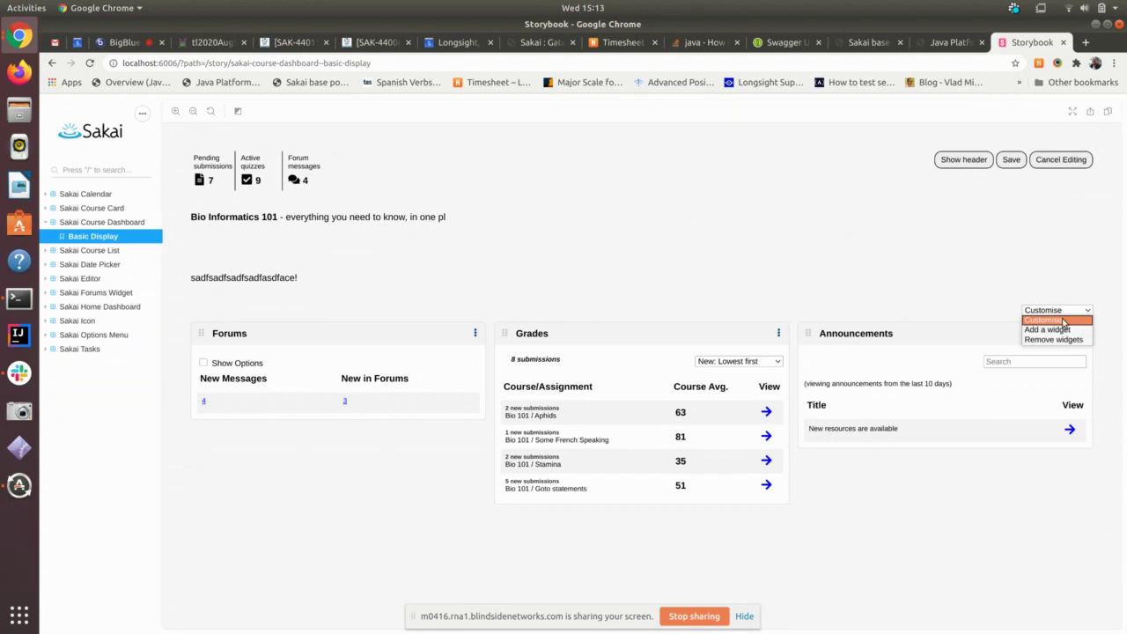
pyautogui.click(1055, 332)
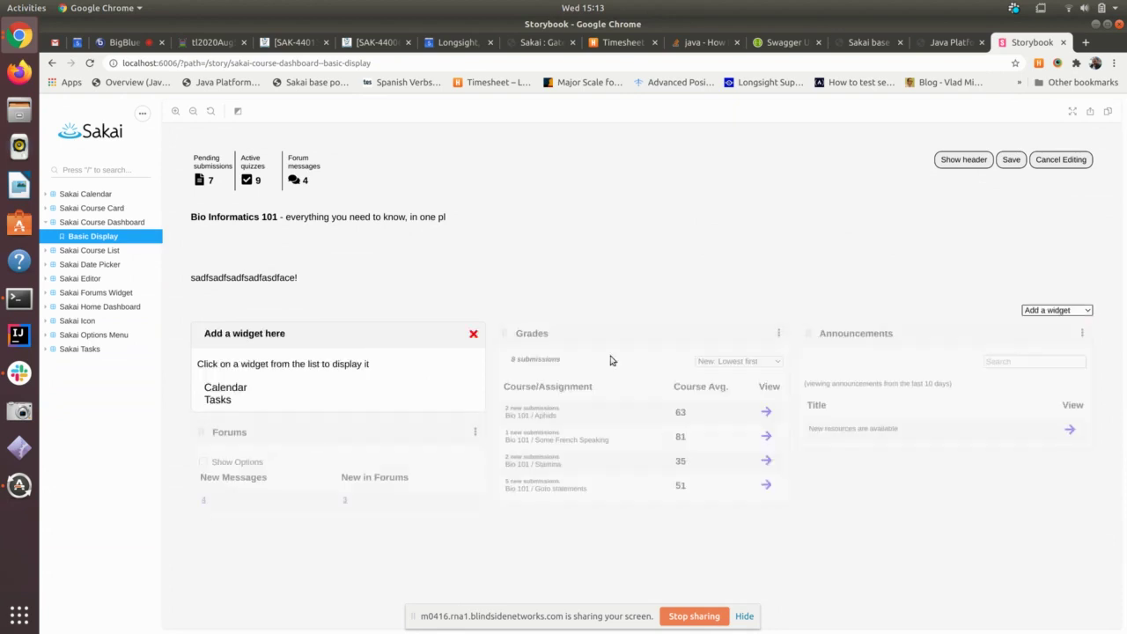
pyautogui.click(227, 389)
pyautogui.scroll(-2, 661, 266)
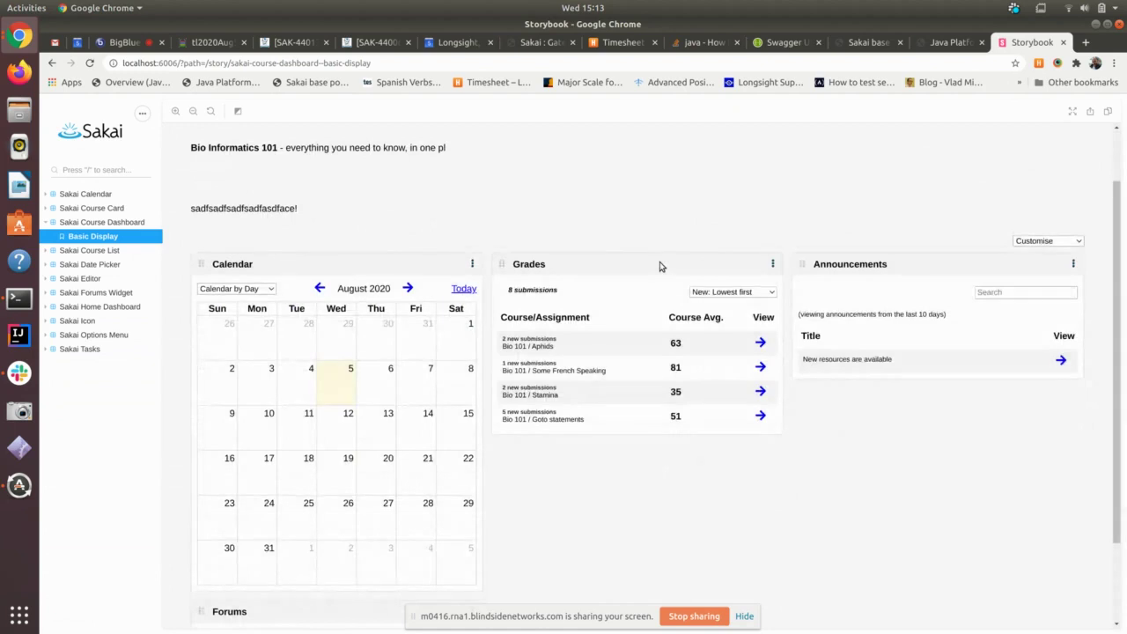
pyautogui.scroll(2, 661, 266)
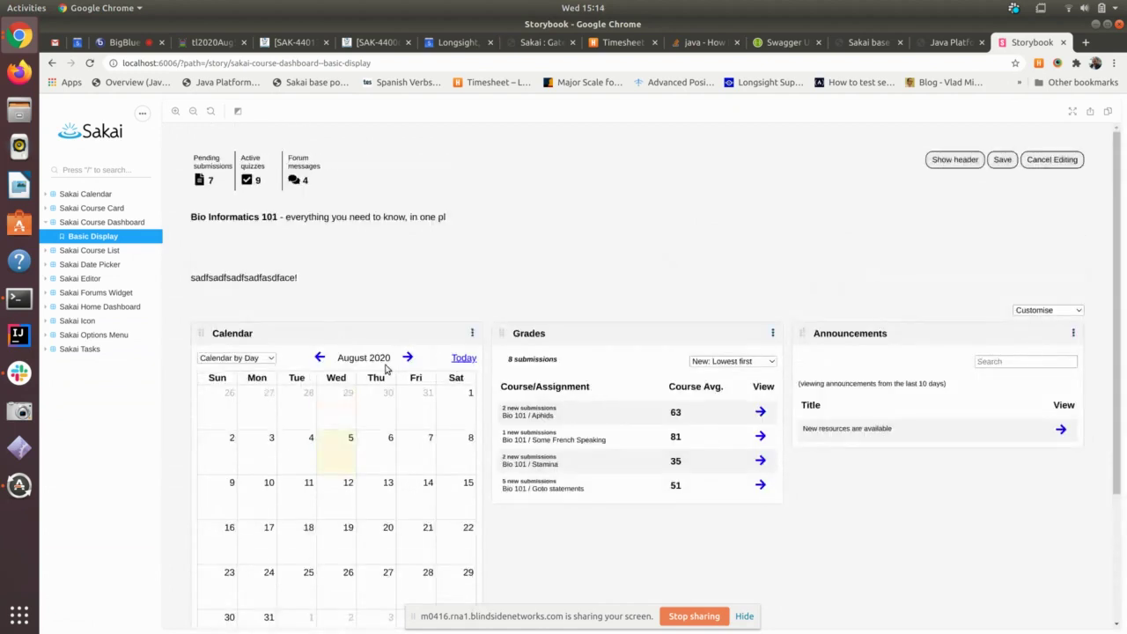
pyautogui.scroll(-3, 743, 386)
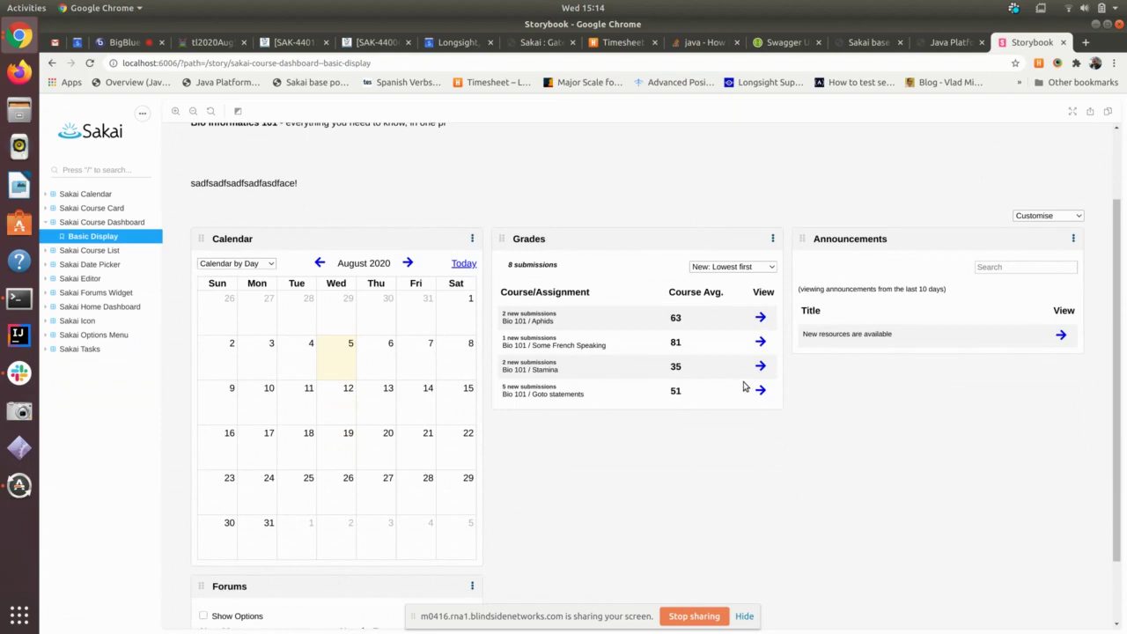
pyautogui.scroll(3, 743, 386)
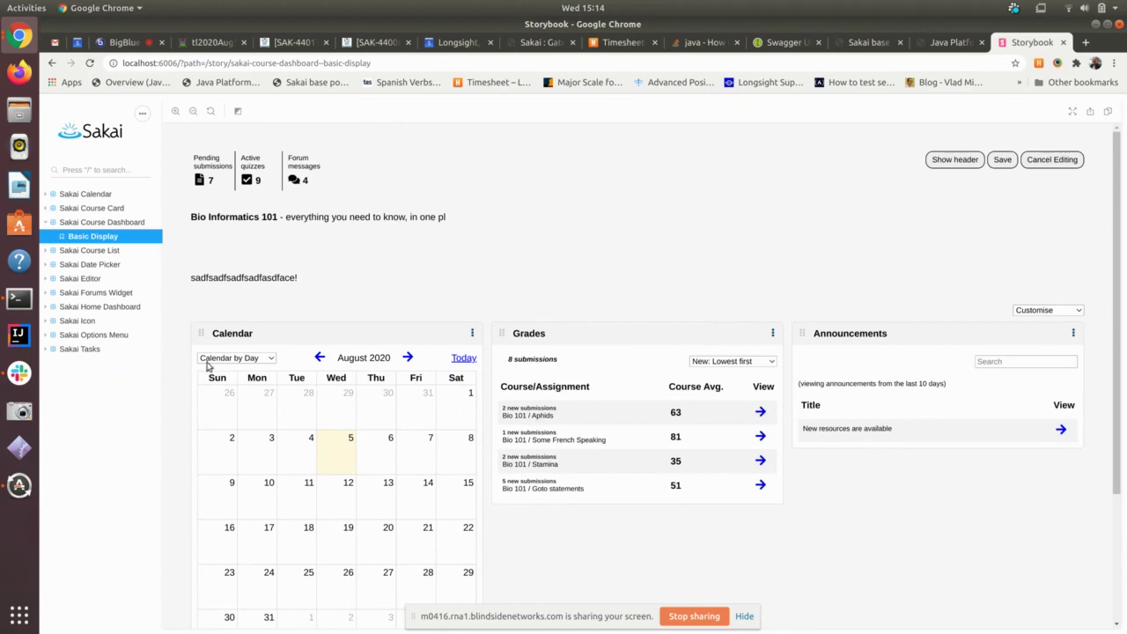
# Load the Sakai Home Dashboard's basic display, look over its widgets, and show and hide the message of the day.
pyautogui.click(104, 306)
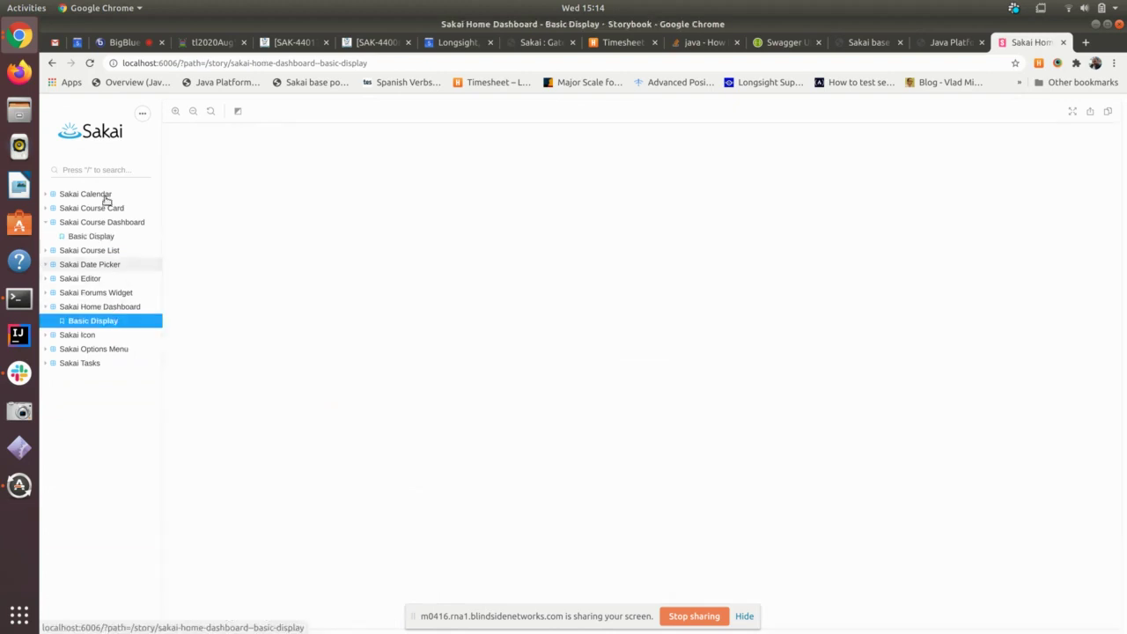
pyautogui.click(89, 63)
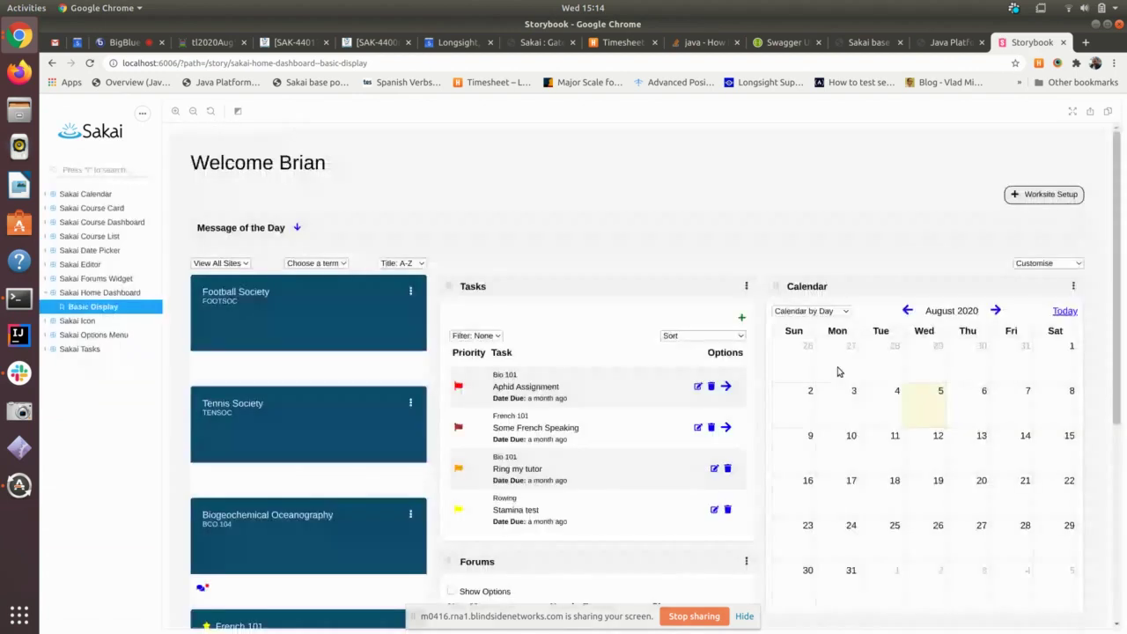
pyautogui.scroll(-4, 889, 183)
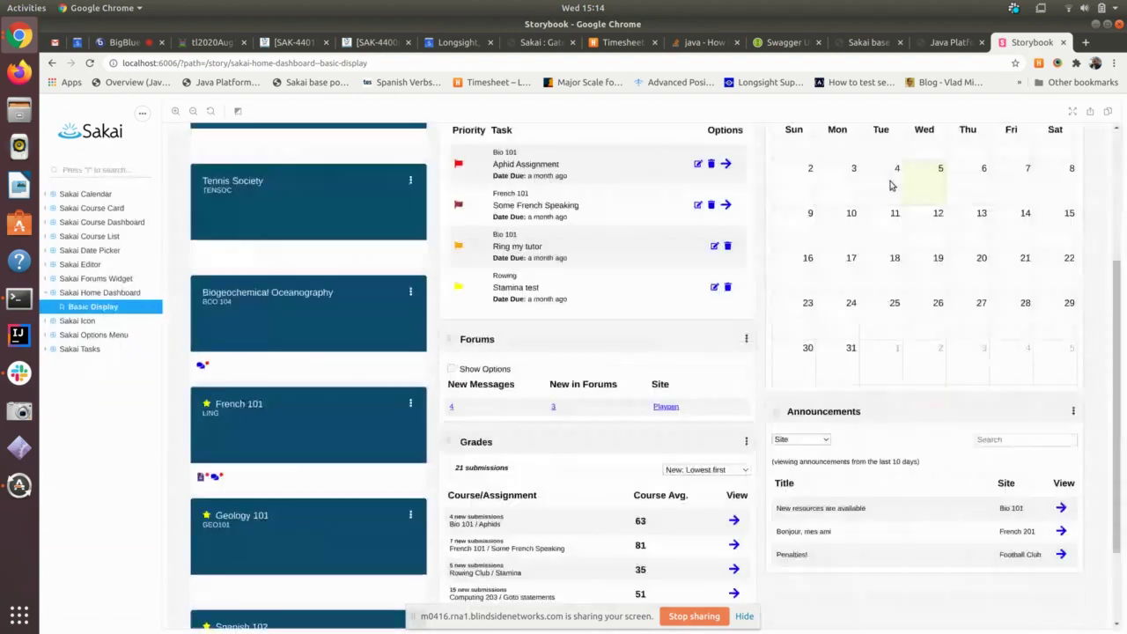
pyautogui.scroll(5, 557, 138)
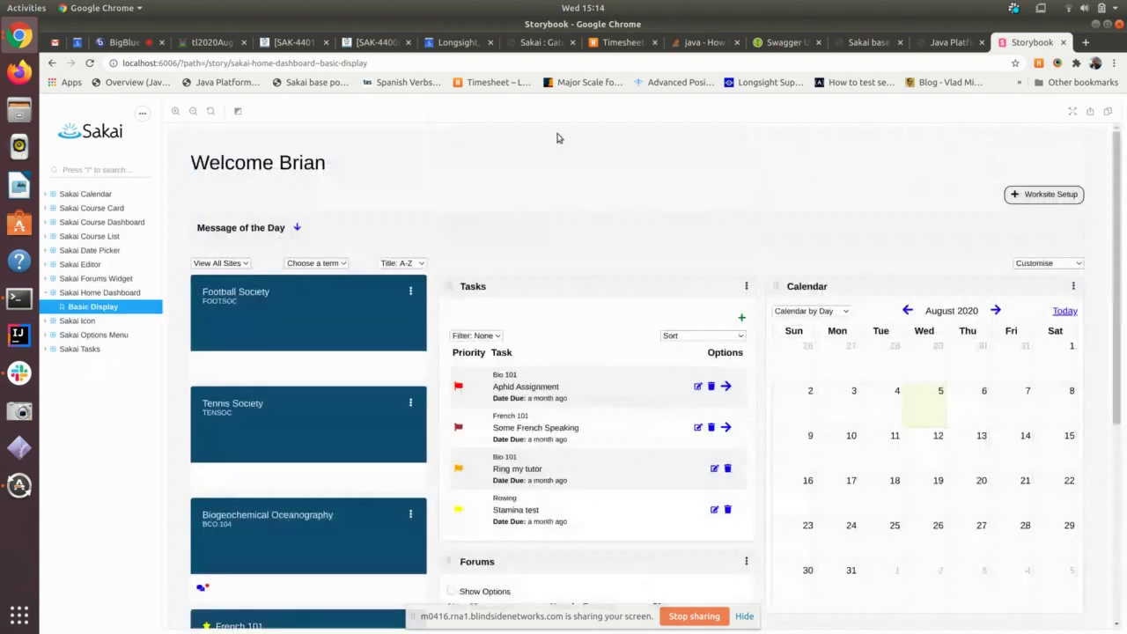
pyautogui.click(298, 228)
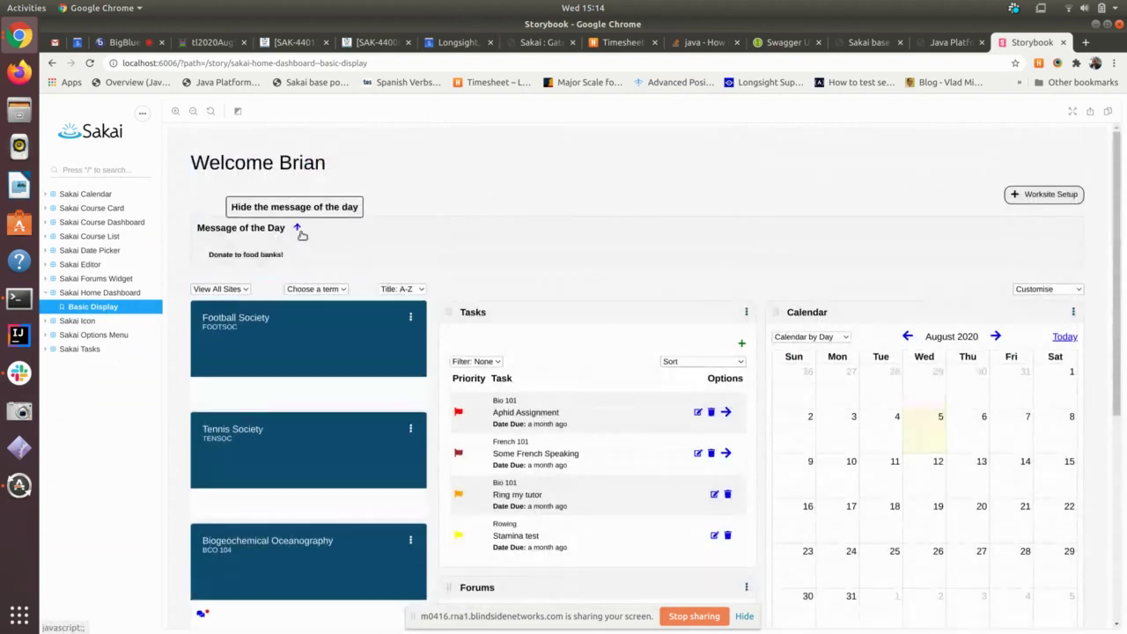
pyautogui.click(298, 228)
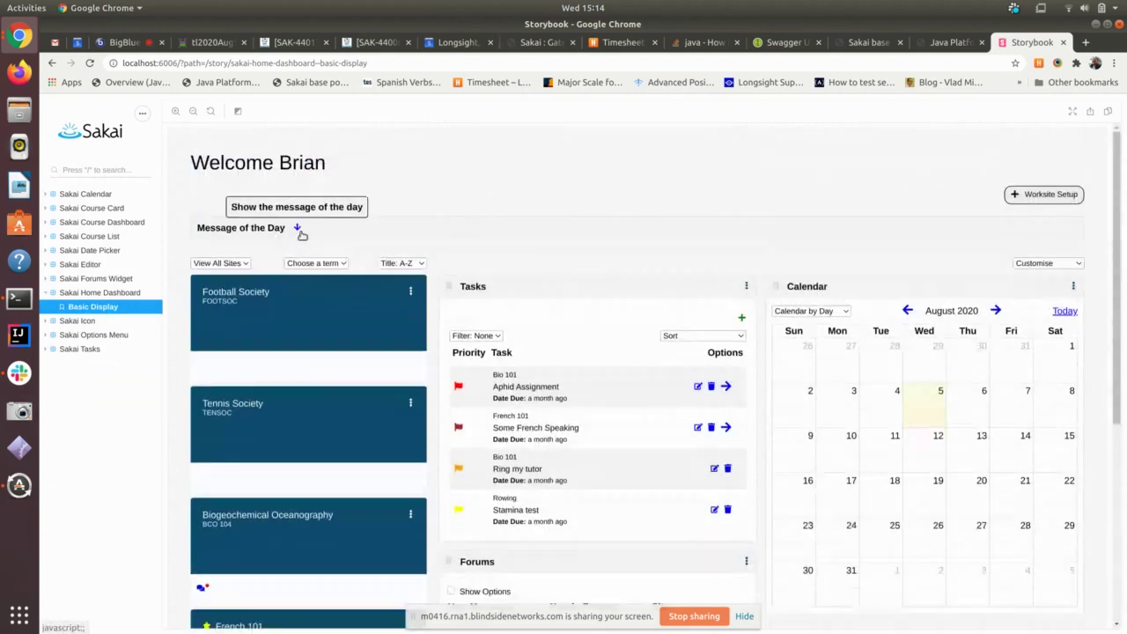
# Open the Sakai Course Dashboard story and return to the Sakai Home Dashboard's basic display.
pyautogui.click(108, 221)
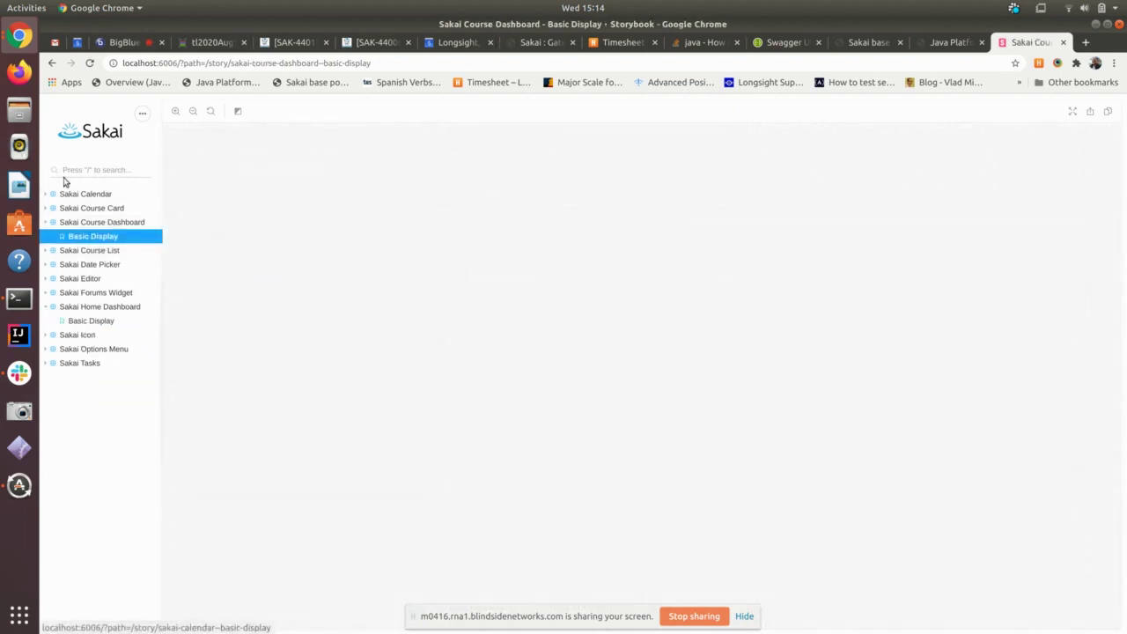
pyautogui.click(103, 223)
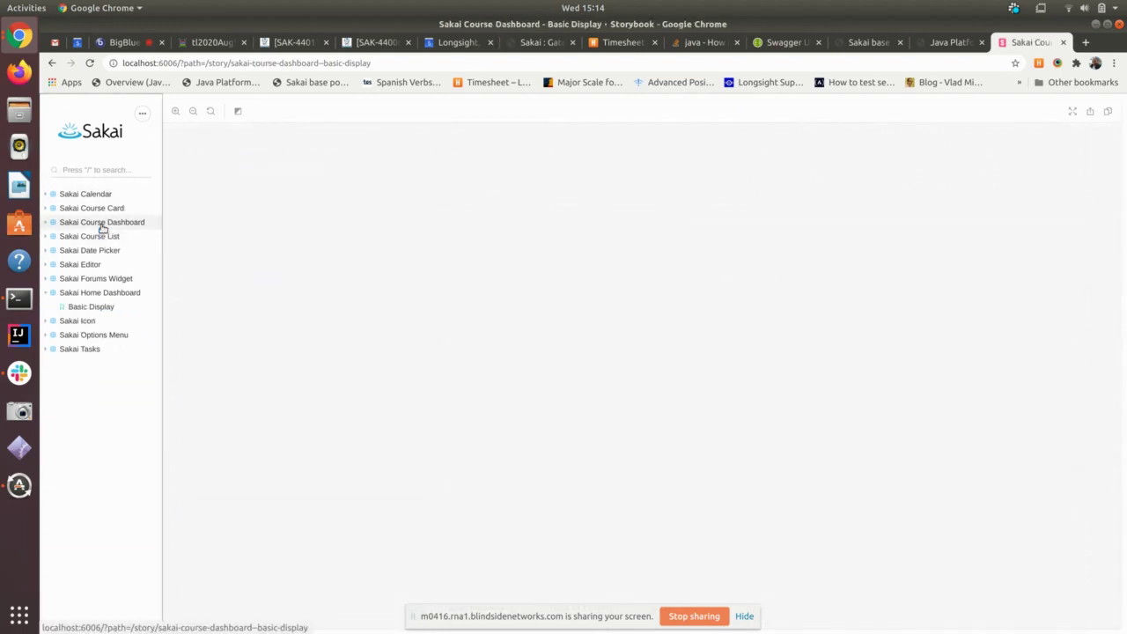
pyautogui.click(102, 306)
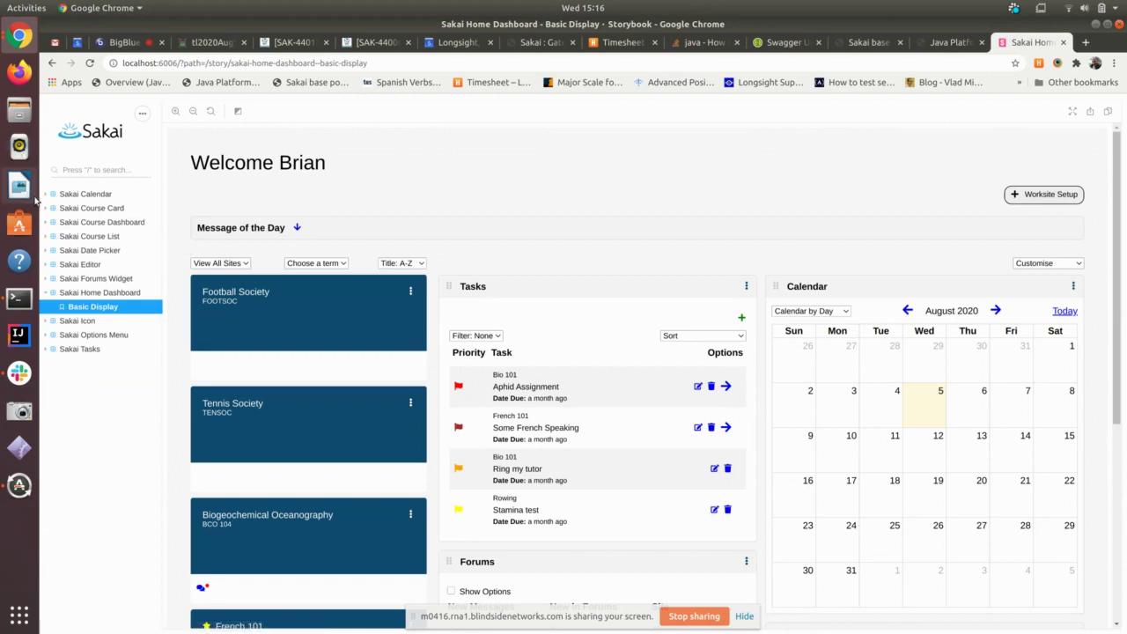
# View the Sakai Course Dashboard and return to the Sakai Home Dashboard, reloading the page for each basic display.
pyautogui.click(71, 222)
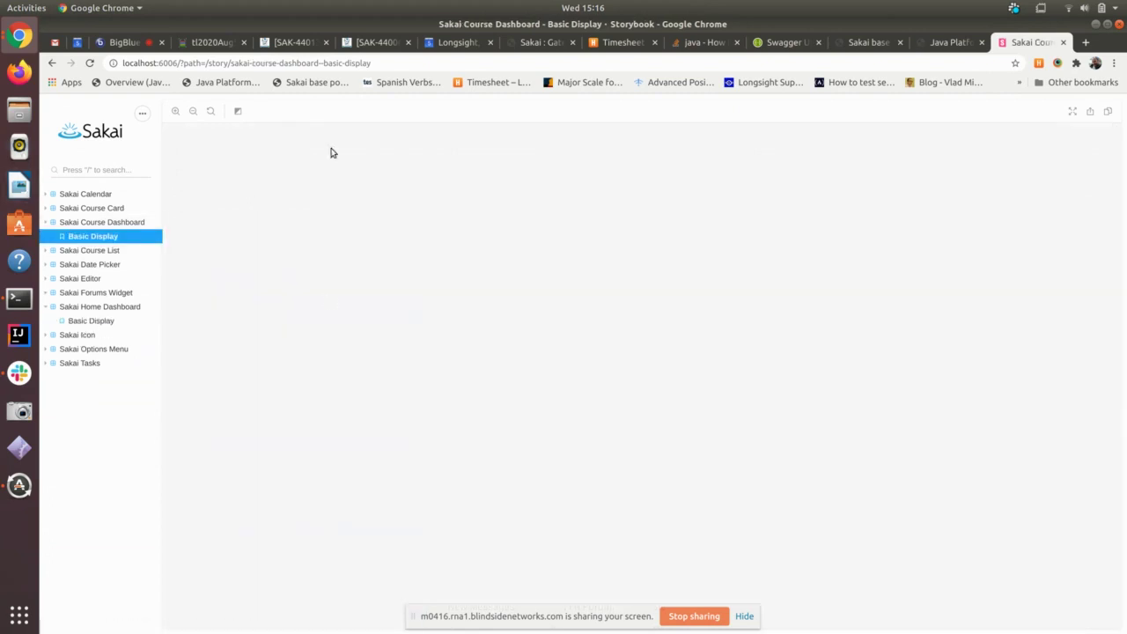
pyautogui.click(89, 62)
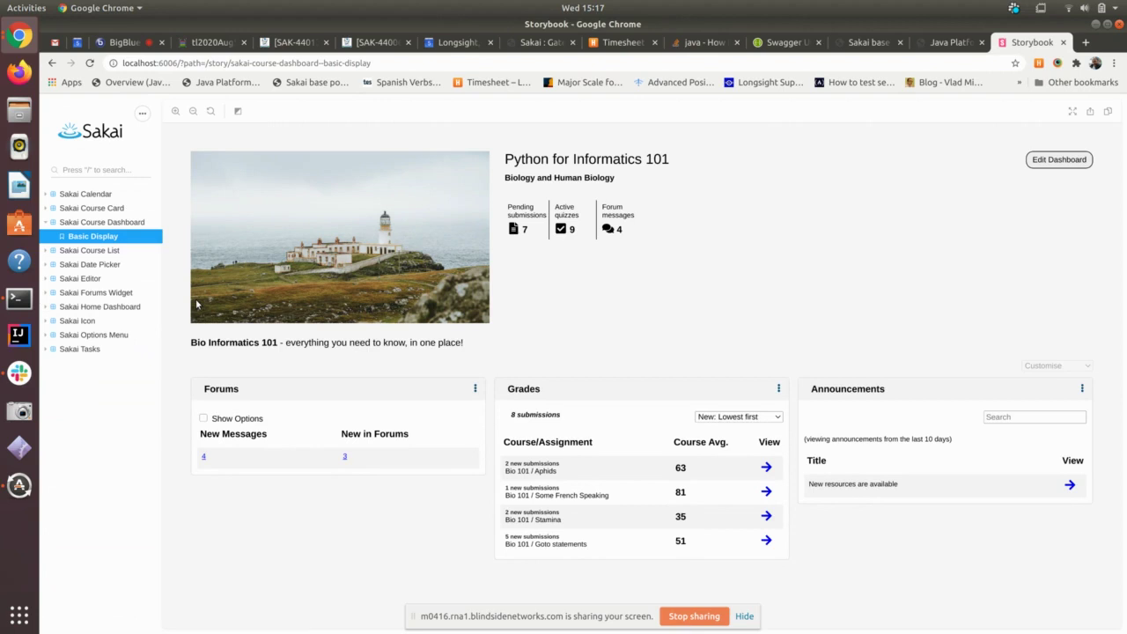
pyautogui.click(92, 308)
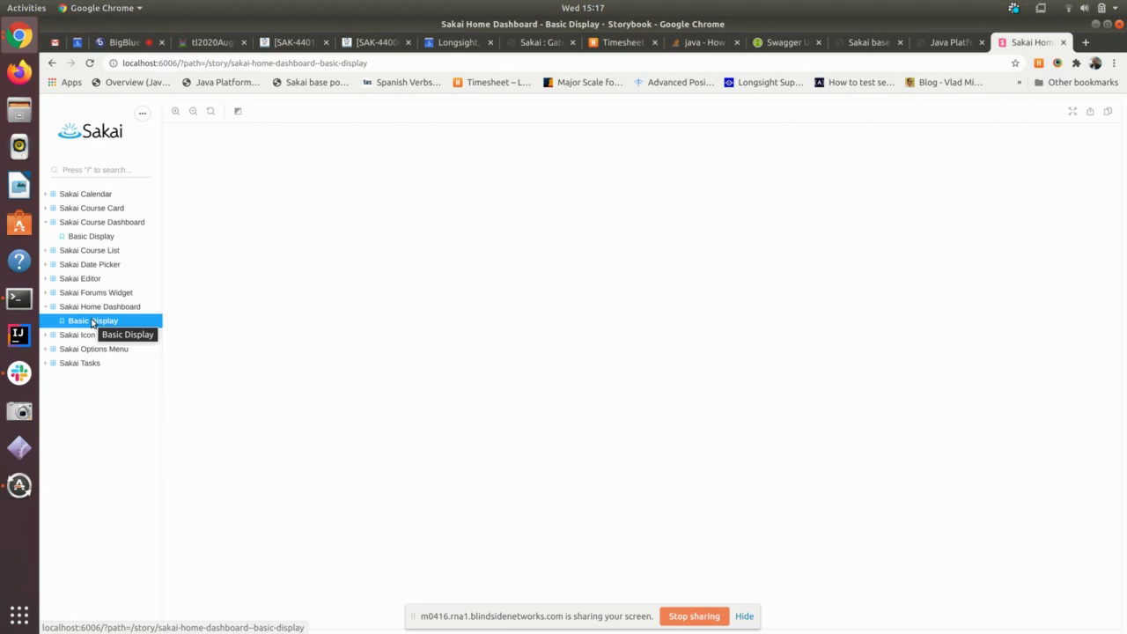
pyautogui.click(90, 64)
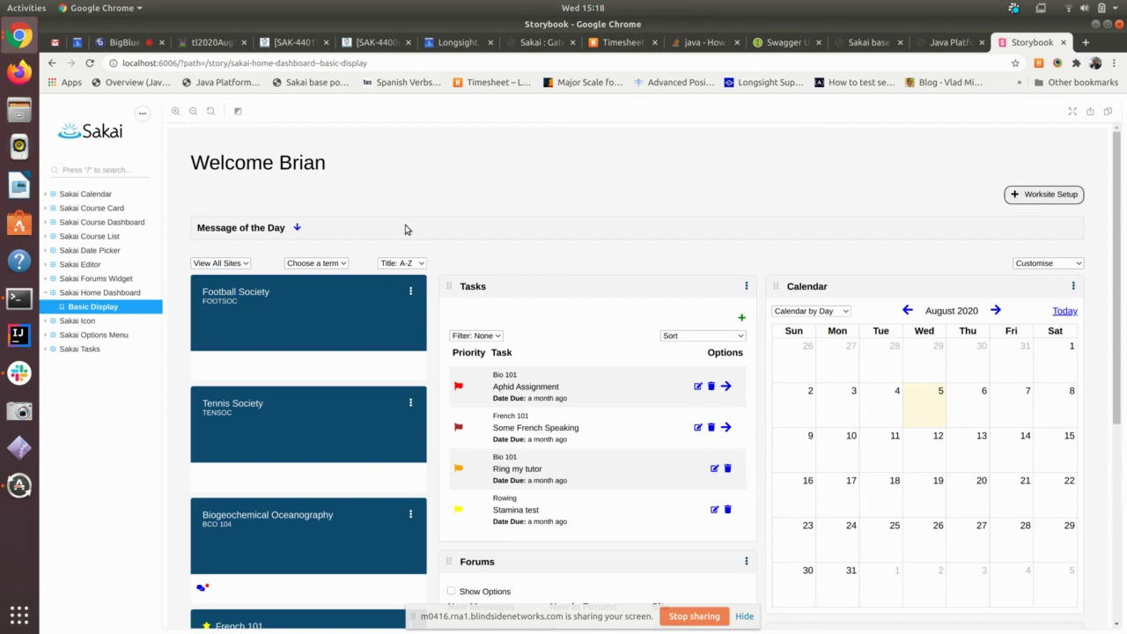
# Compare the basic displays of the Sakai Course Dashboard and Sakai Home Dashboard, reloading each one and finishing on the Course Dashboard.
pyautogui.click(101, 222)
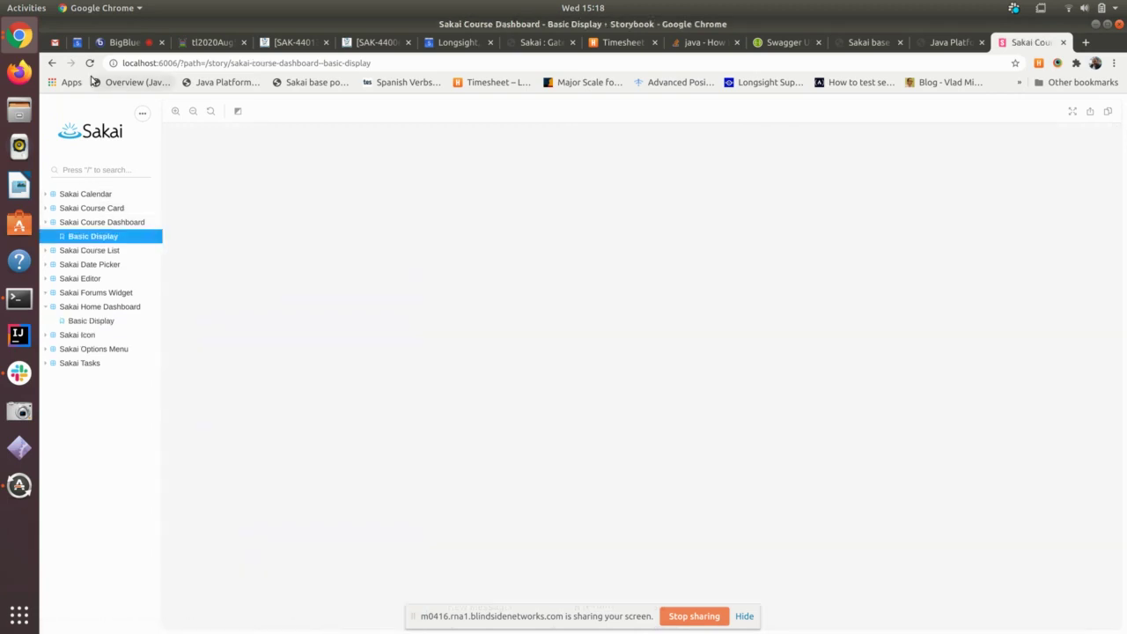
pyautogui.click(90, 63)
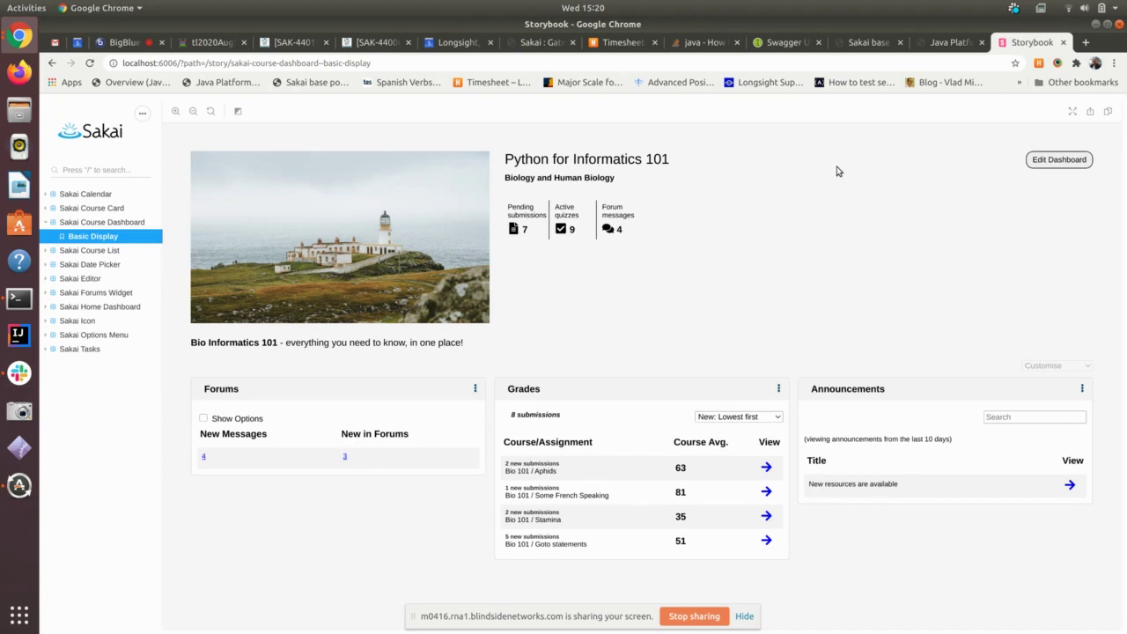
pyautogui.click(116, 306)
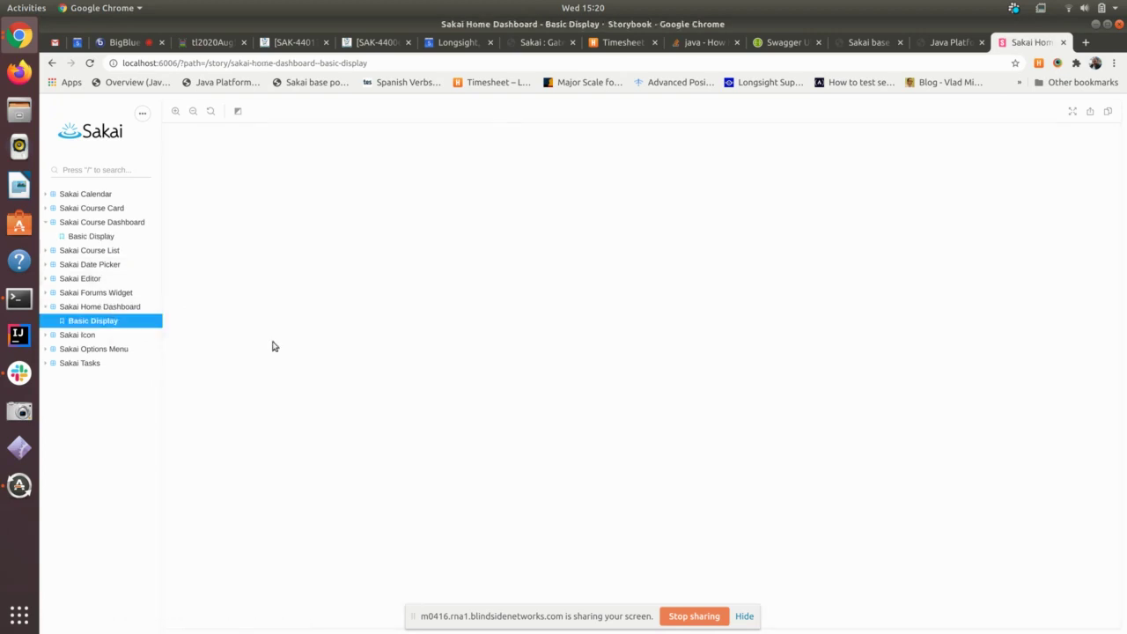
pyautogui.click(89, 64)
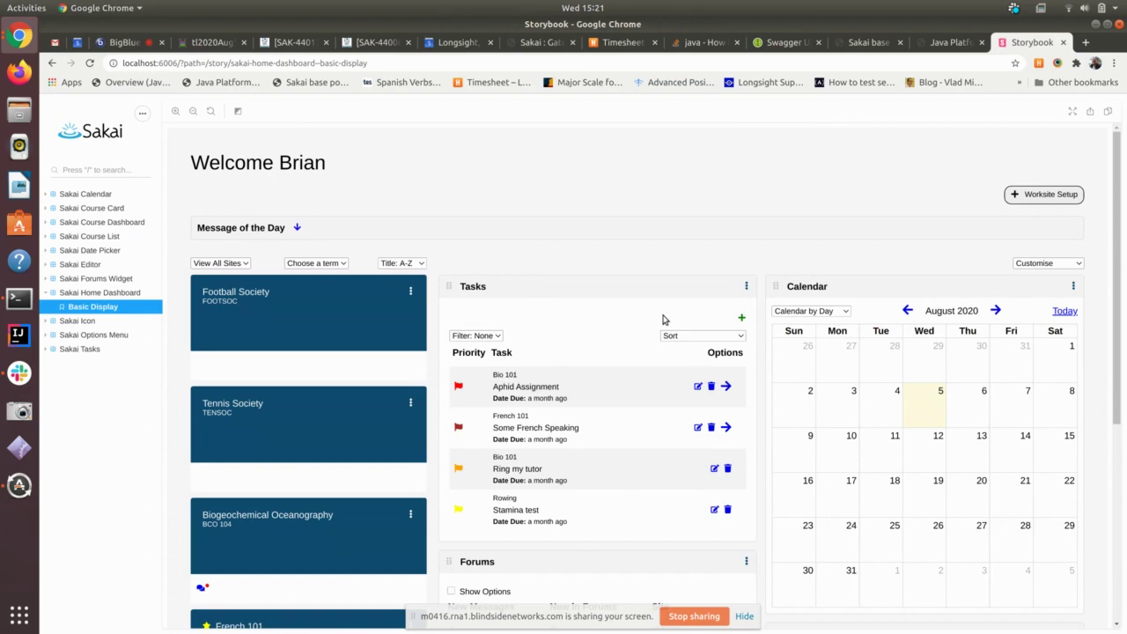
pyautogui.click(73, 224)
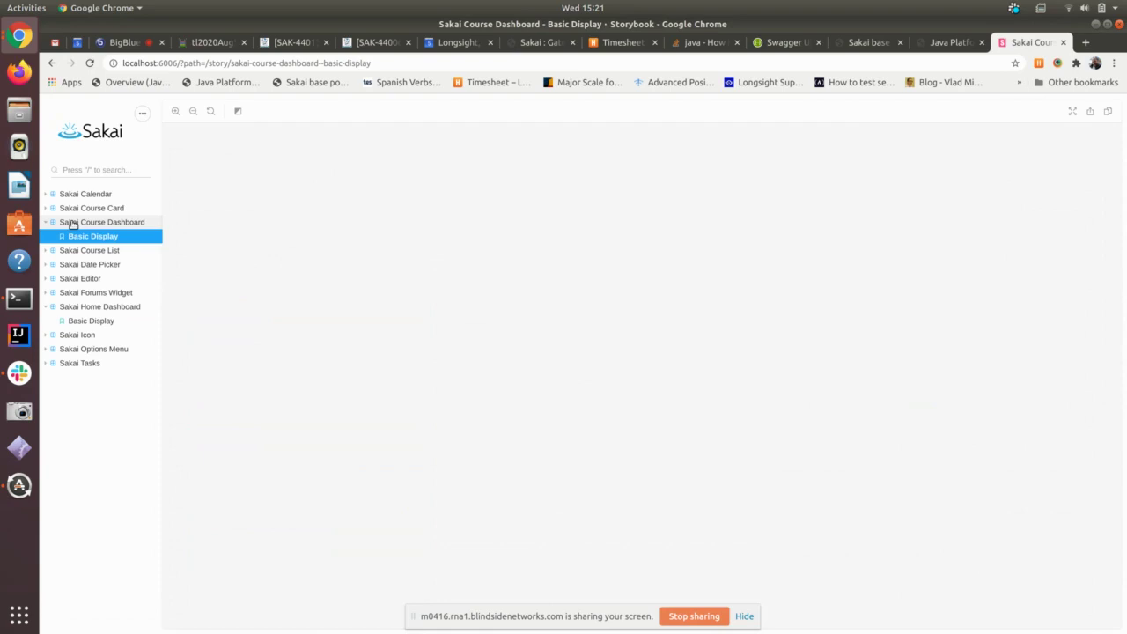
pyautogui.click(89, 63)
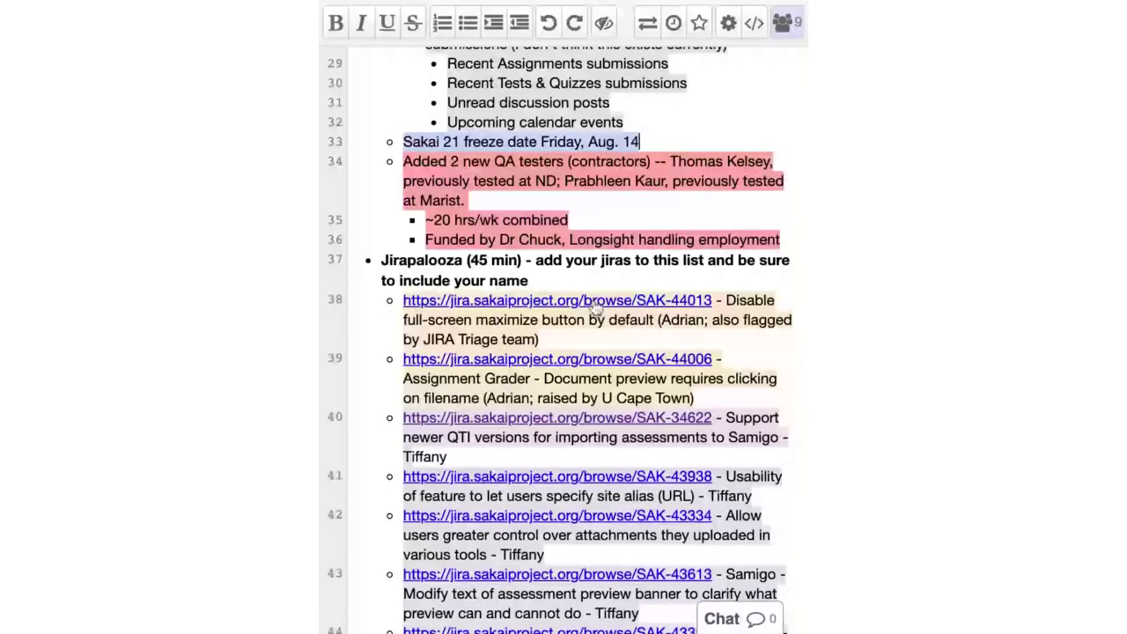
# Open the SAK-44013 issue link from the Jirapalooza list in the shared meeting notes.
pyautogui.doubleClick(595, 302)
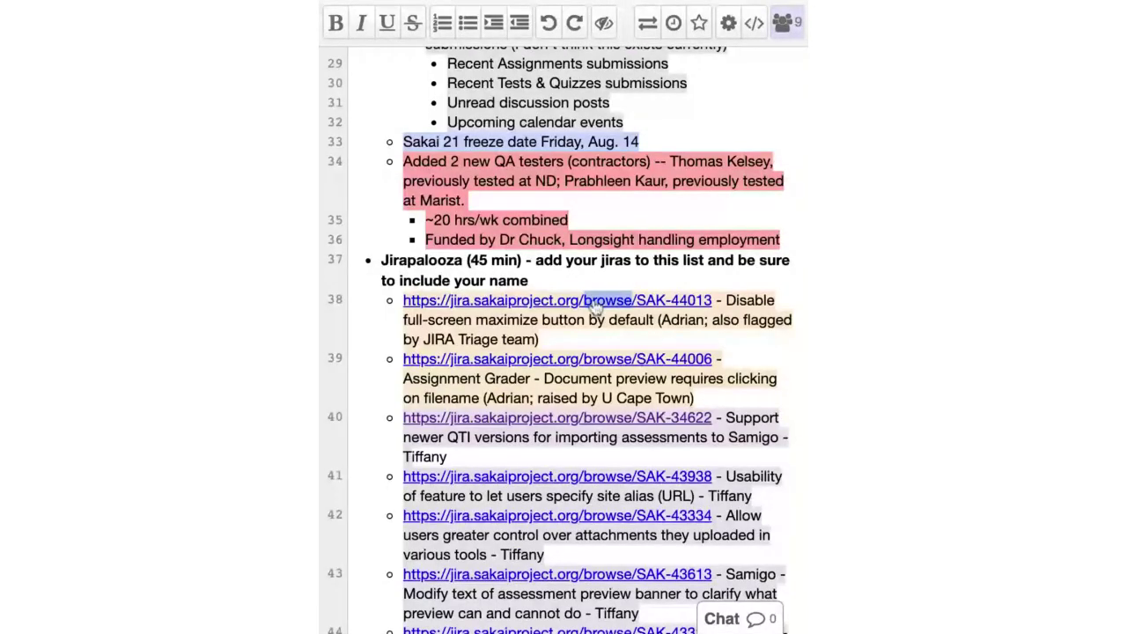